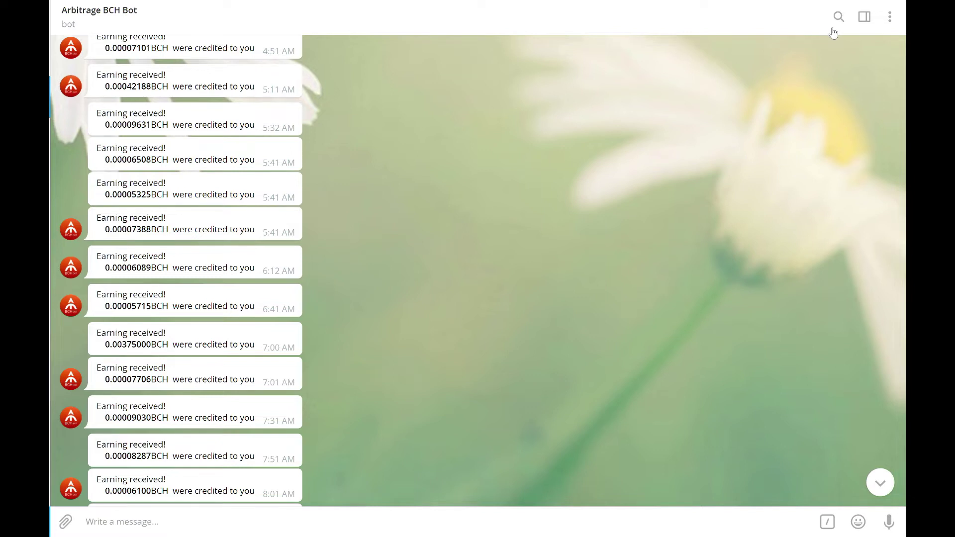
# - Try the bot chat's mute options (4 hours, then 1 hour) but leave notifications unmuted
pyautogui.click(891, 19)
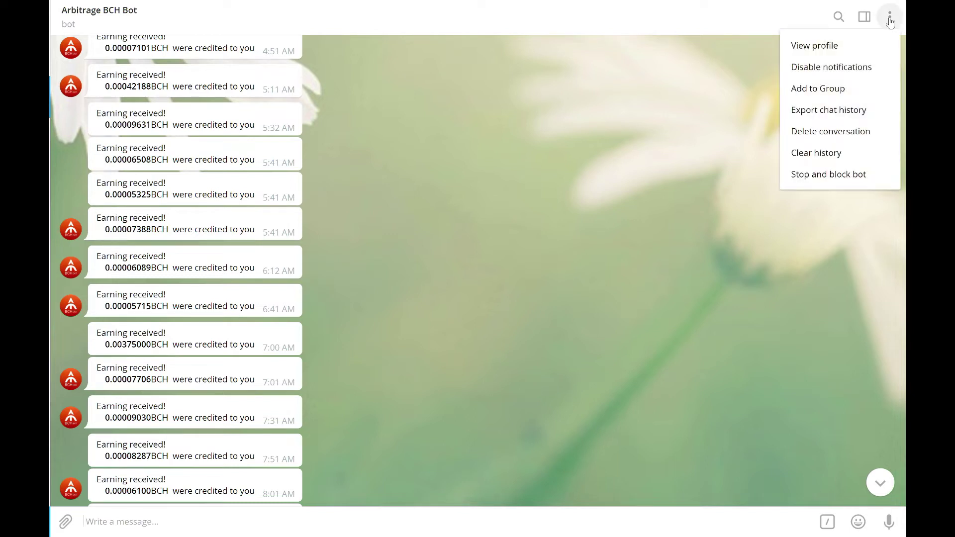
pyautogui.click(851, 71)
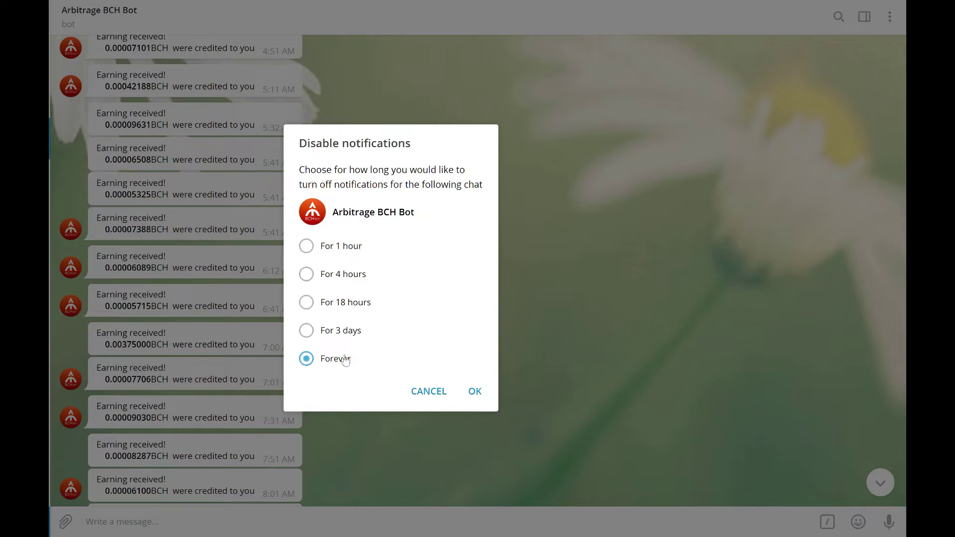
pyautogui.click(307, 275)
pyautogui.click(306, 248)
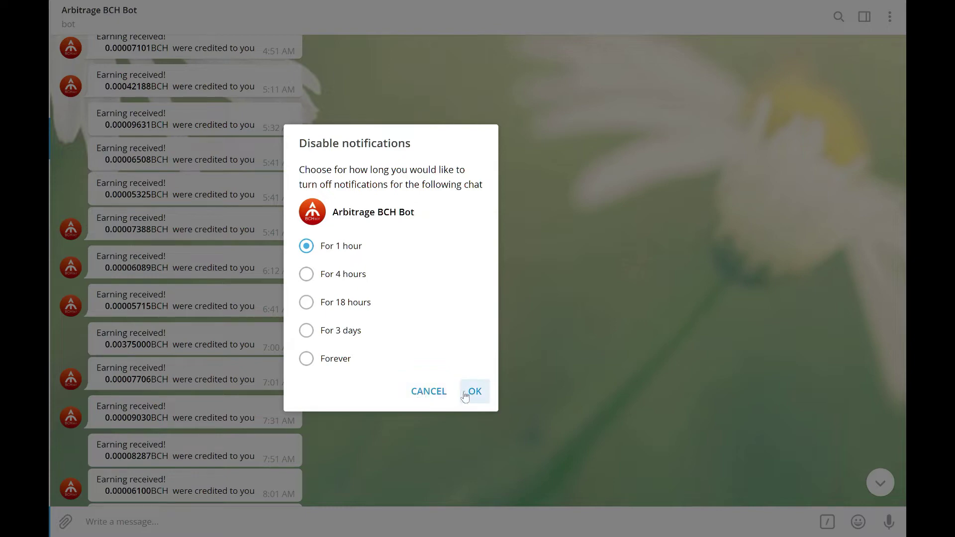
pyautogui.click(426, 396)
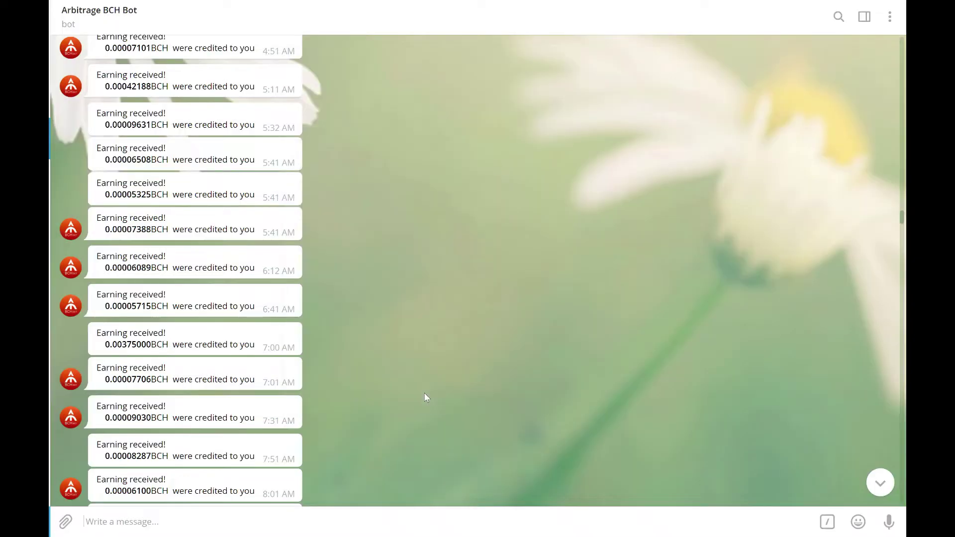
# - View the bot's profile, toggling its notifications off and back on before closing it
pyautogui.scroll(-7, 497, 224)
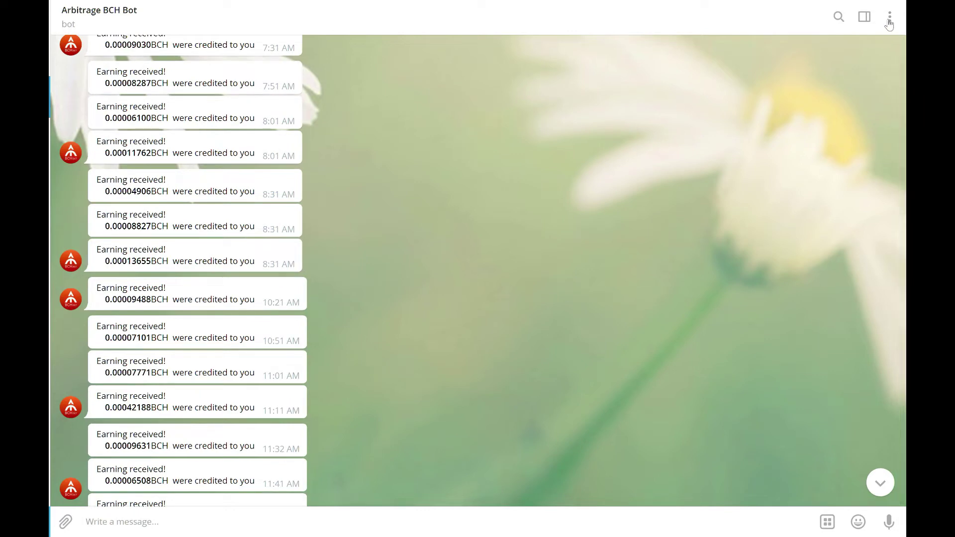
pyautogui.click(890, 24)
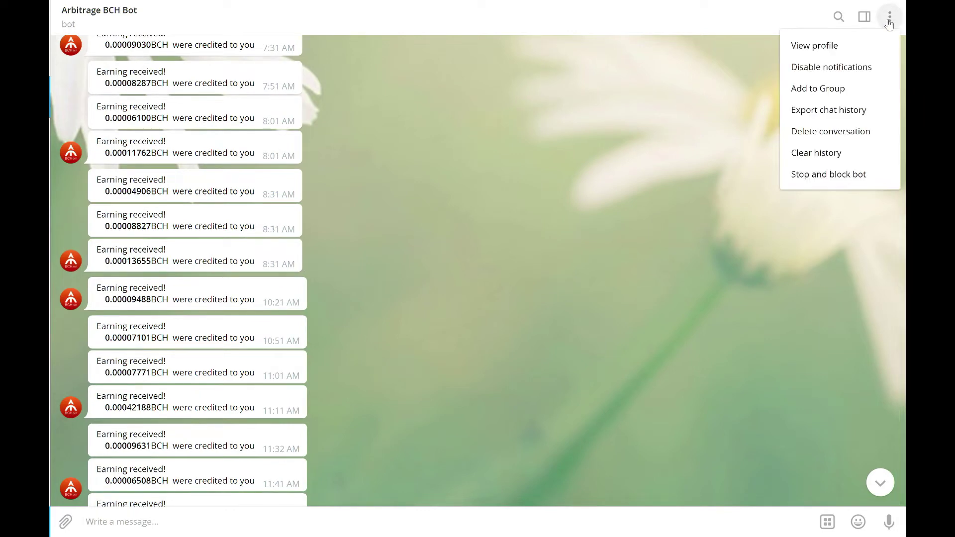
pyautogui.click(824, 47)
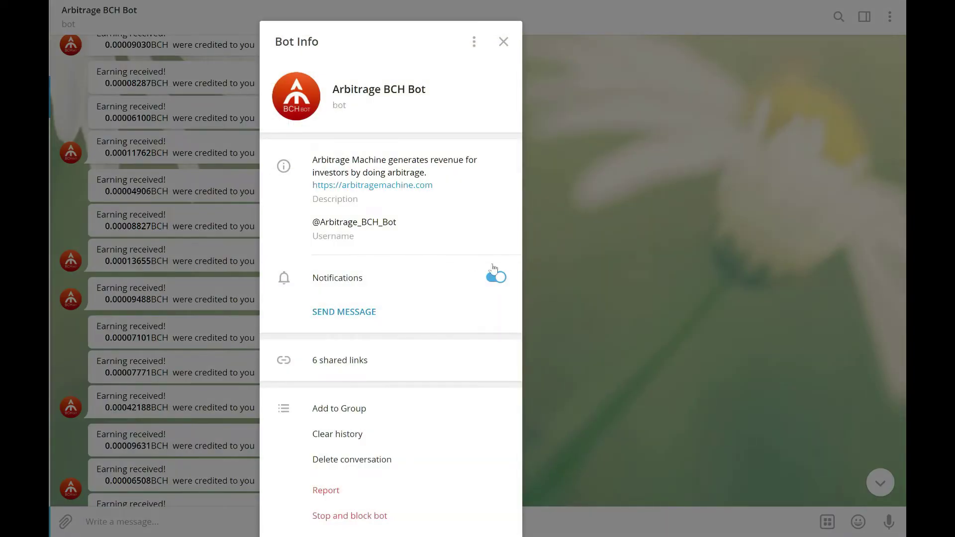
pyautogui.click(491, 282)
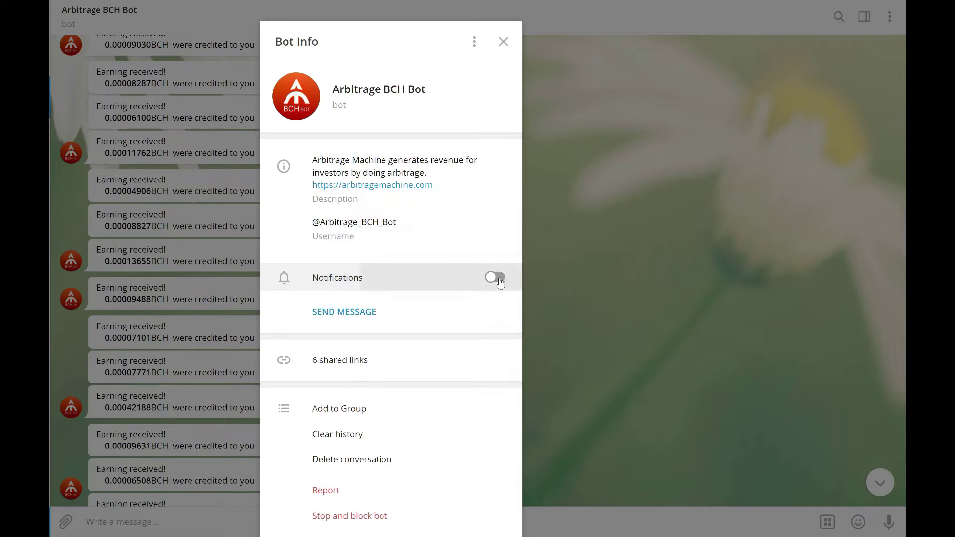
pyautogui.click(499, 281)
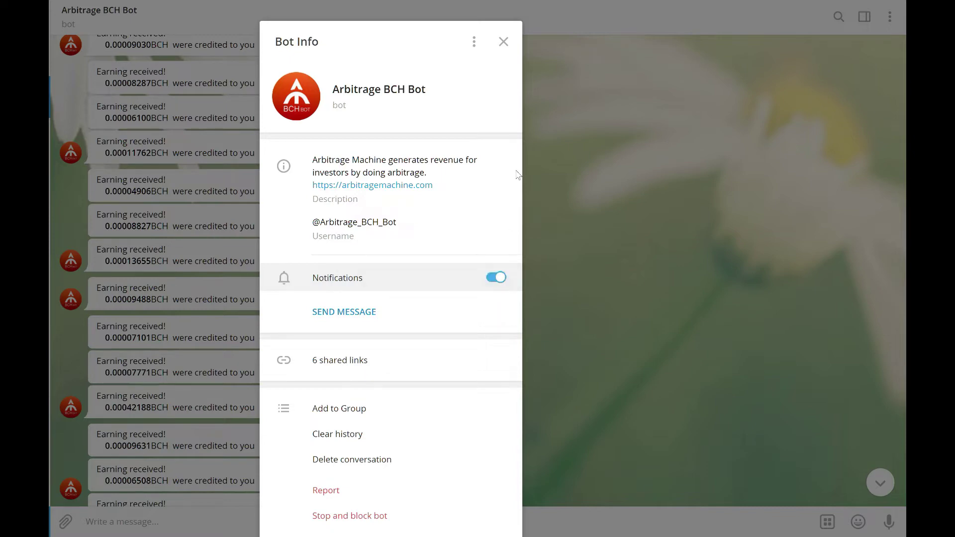
pyautogui.click(503, 42)
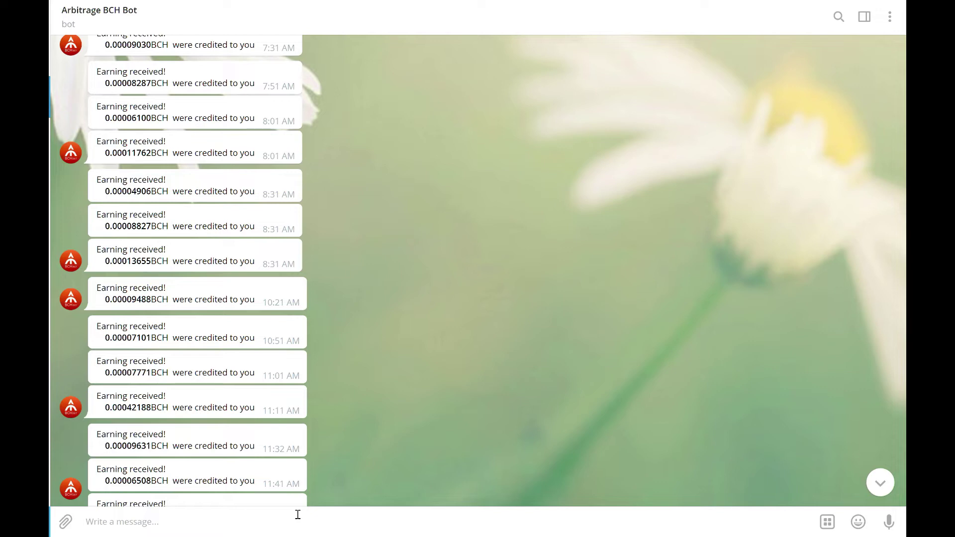
# - Send /Balance to the Arbitrage BCH Bot, then request reinvesting the balance
pyautogui.write('/Balance')
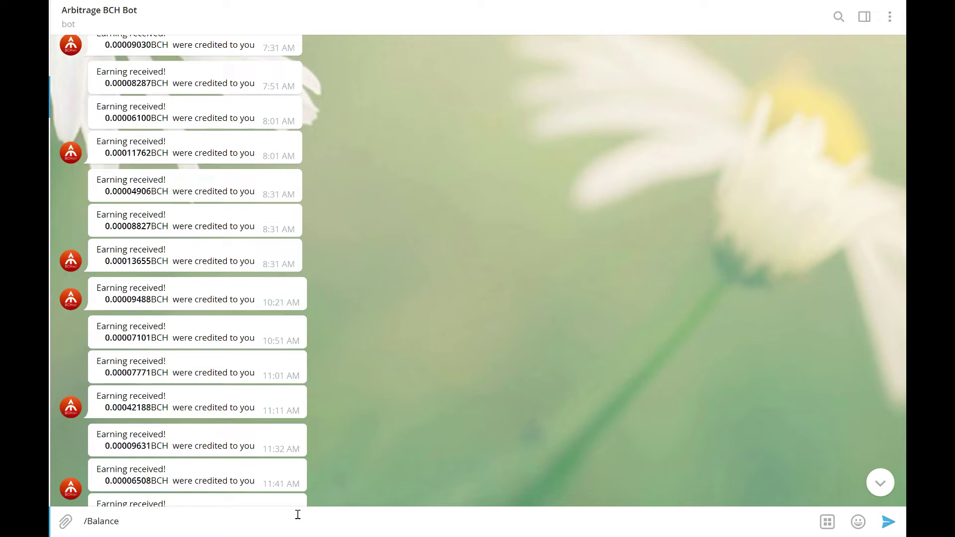
pyautogui.press('Return')
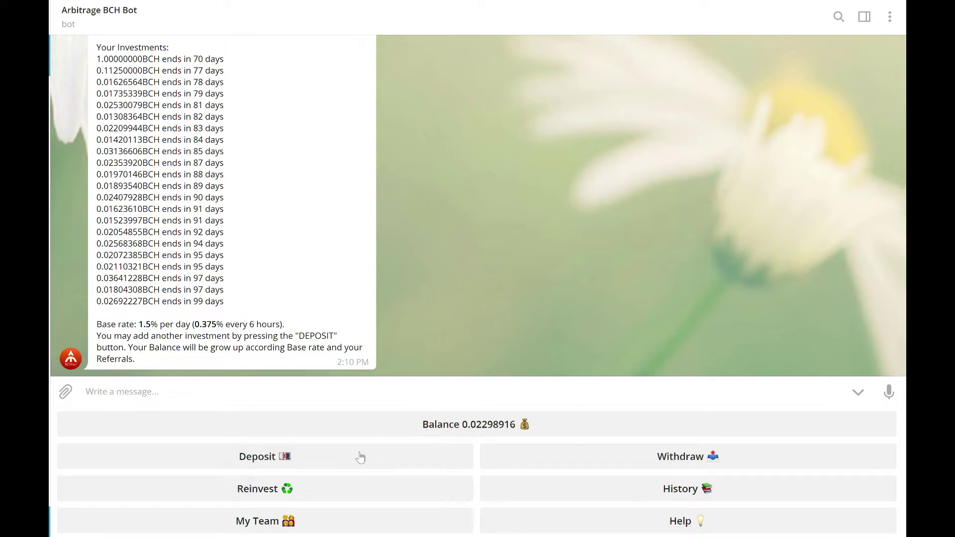
pyautogui.click(260, 495)
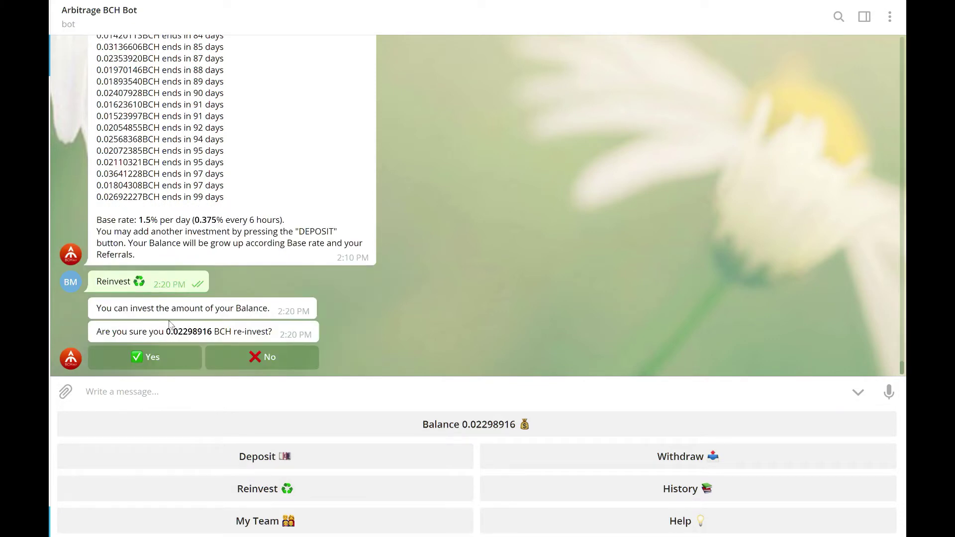
# - Confirm reinvesting 0.02298916 BCH and switch to the Excel BCH BOT projection sheet
pyautogui.click(168, 358)
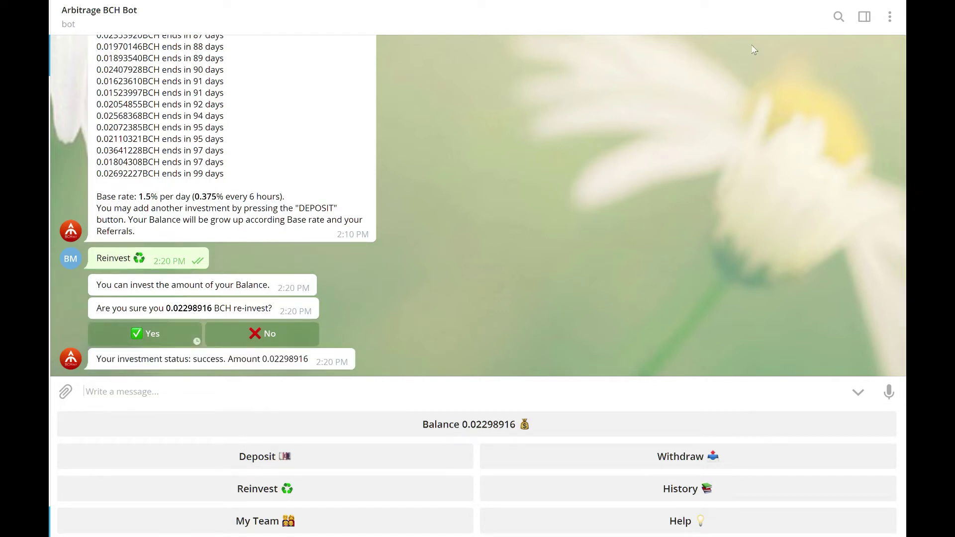
pyautogui.hotkey('alt', 'Tab')
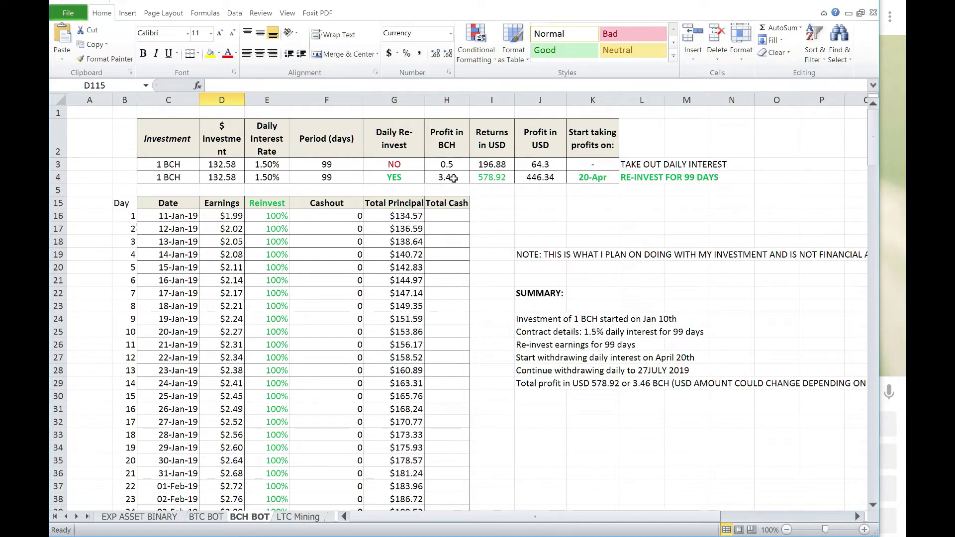
# - Switch from the Excel BCH BOT sheet back to the Arbitrage BCH Bot chat
pyautogui.hotkey('alt', 'Tab')
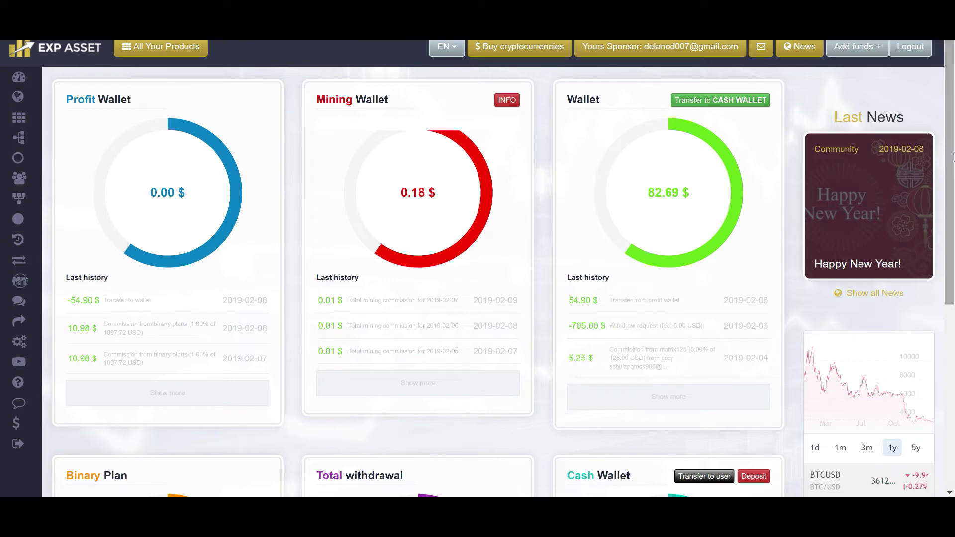
# - Scroll the EXP Asset dashboard down to the Binary Plan, Total withdrawal and Cash Wallet cards
pyautogui.moveTo(954, 158); pyautogui.dragTo(953, 322)
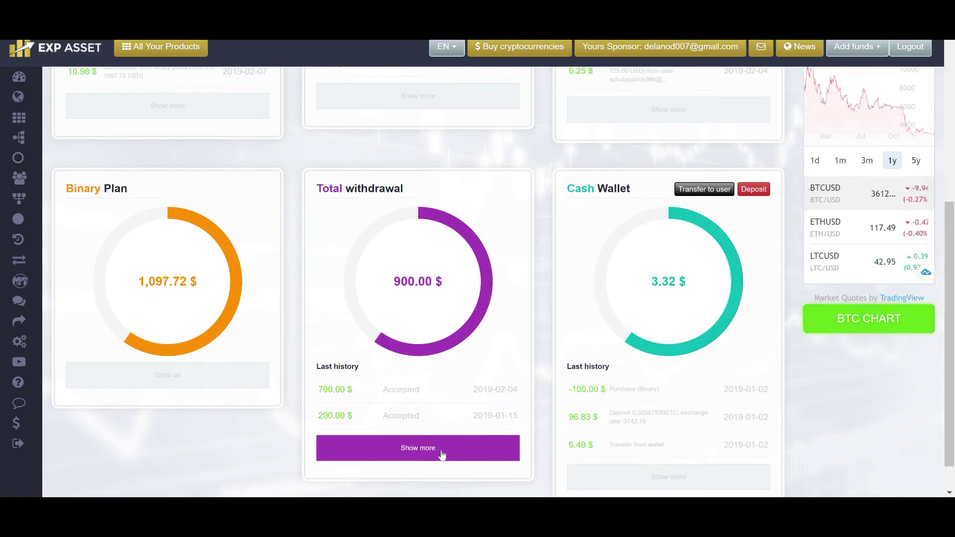
pyautogui.click(419, 449)
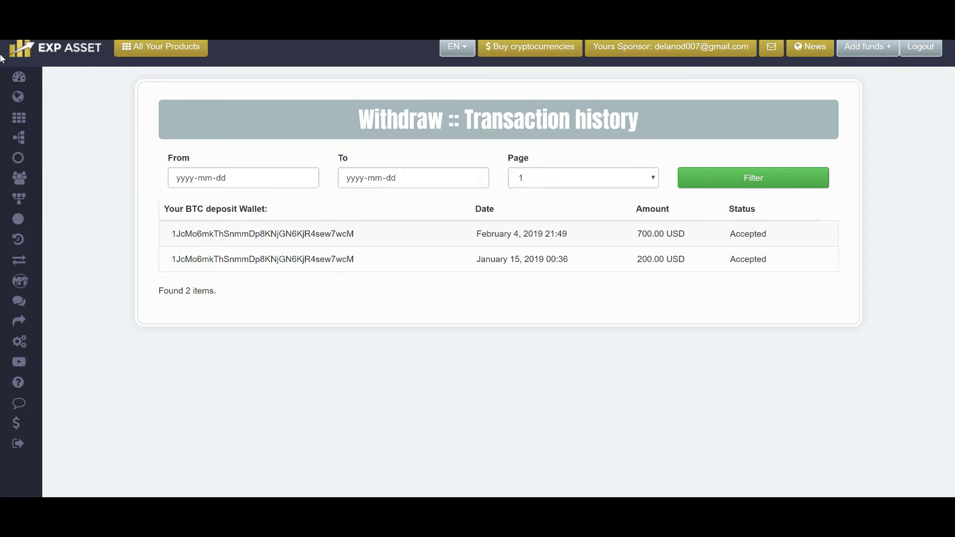
pyautogui.click(18, 77)
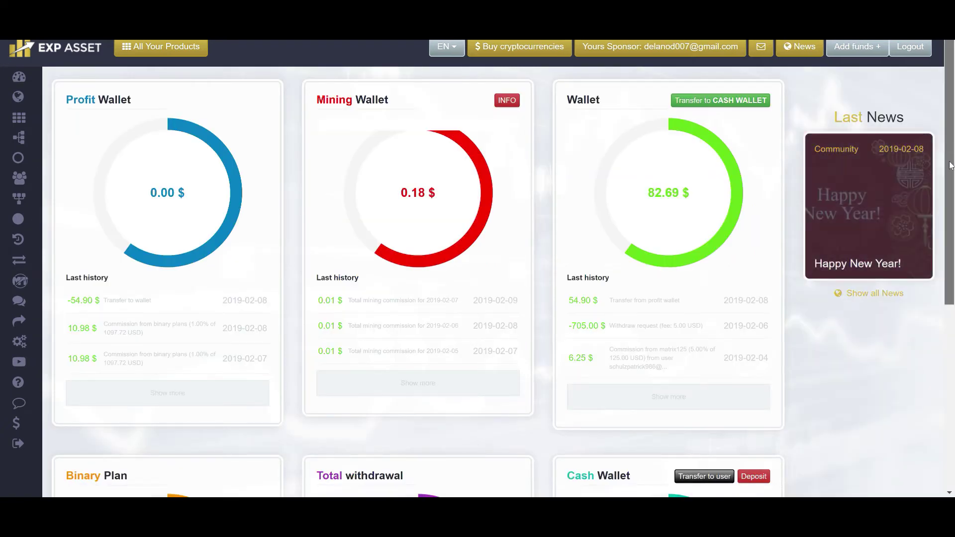
# - Scroll through the dashboard cards and back to the top, then switch to the Excel workbook
pyautogui.moveTo(950, 165); pyautogui.dragTo(954, 322)
pyautogui.scroll(1, 954, 322)
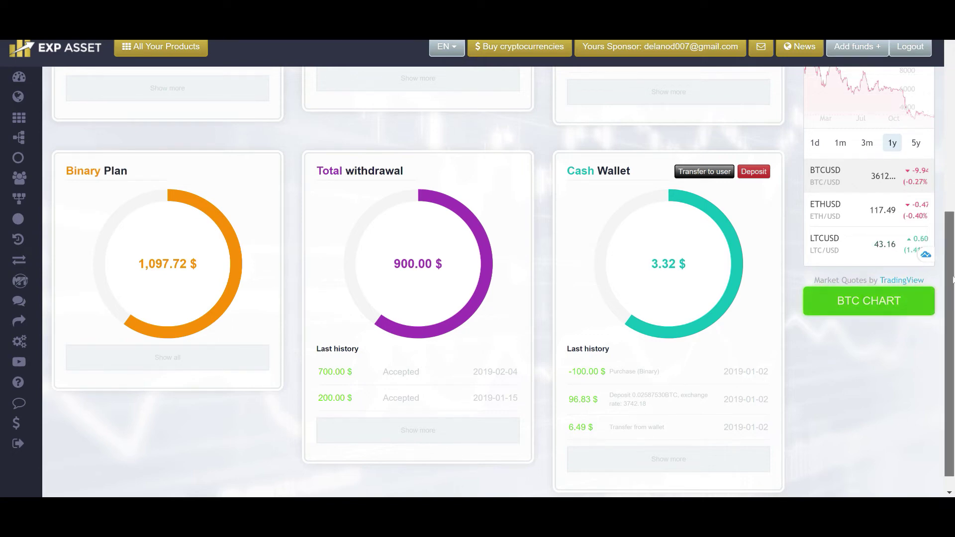
pyautogui.moveTo(953, 280); pyautogui.dragTo(953, 113)
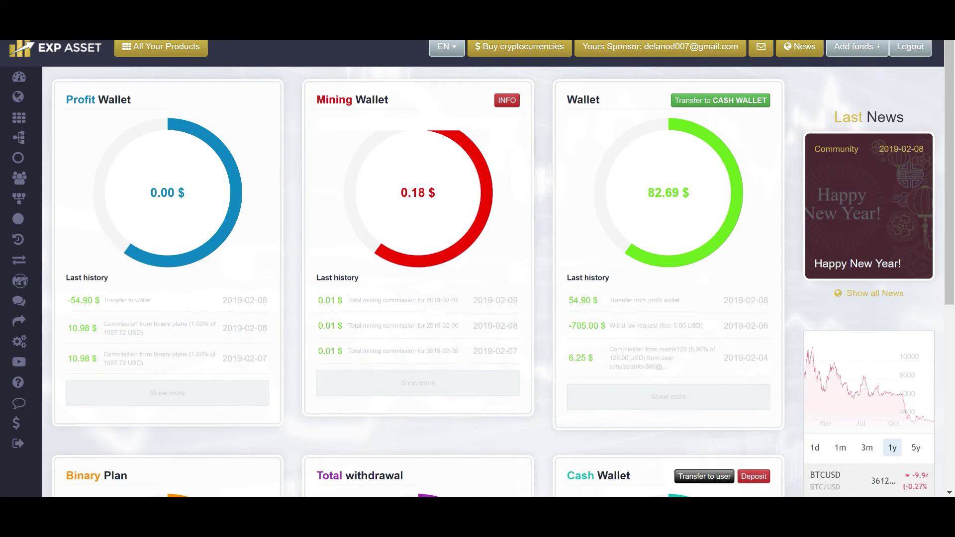
pyautogui.hotkey('alt', 'Tab')
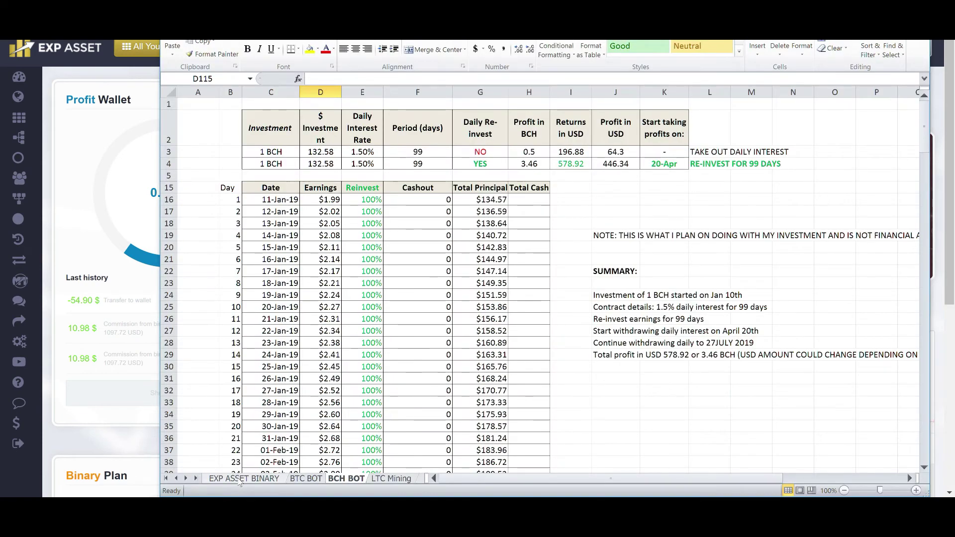
# - Show the EXP ASSET BINARY sheet's top rows: withdrawals 200 and 700 against a 1572 investment
pyautogui.click(239, 479)
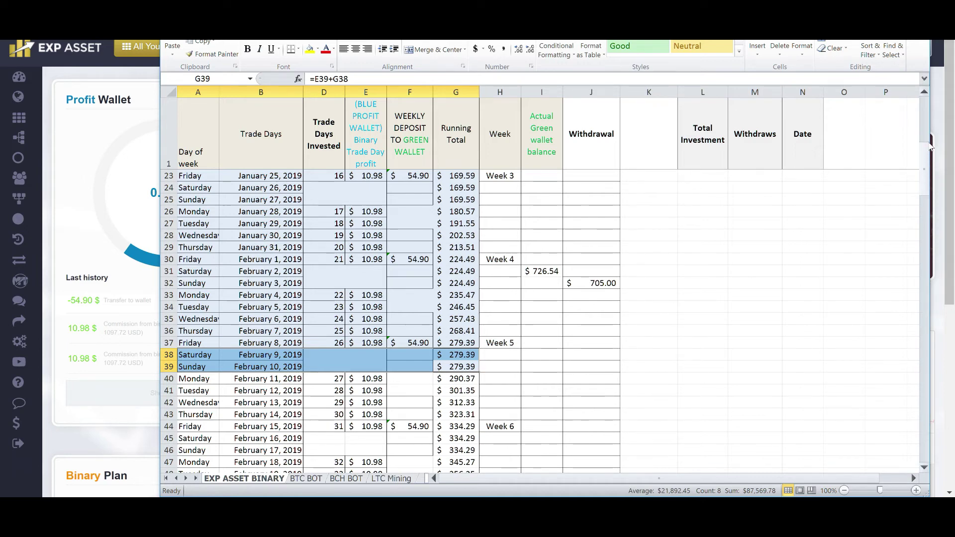
pyautogui.click(926, 118)
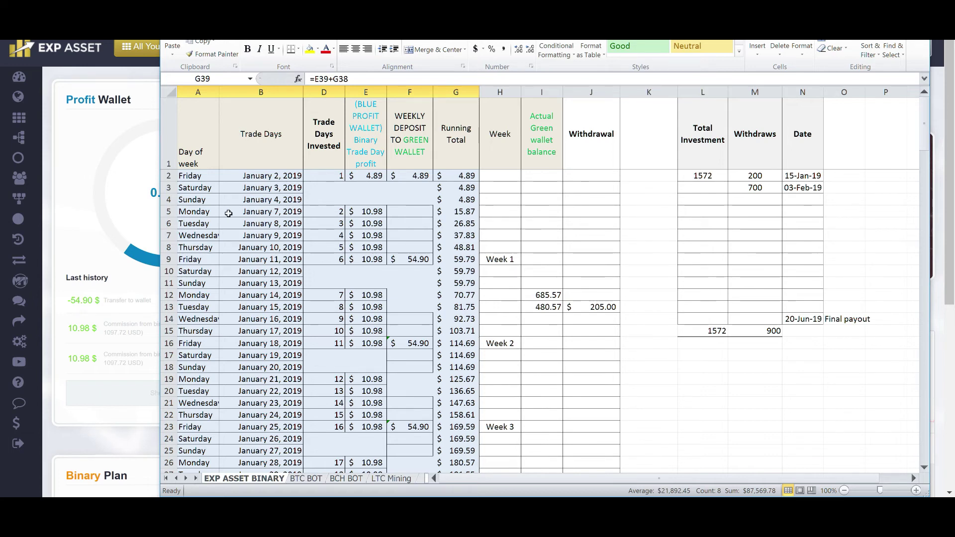
# - Minimize Excel to show the EXP Asset dashboard with Wallet 82.69 $ and Mining wallet 0.18 $
pyautogui.click(96, 154)
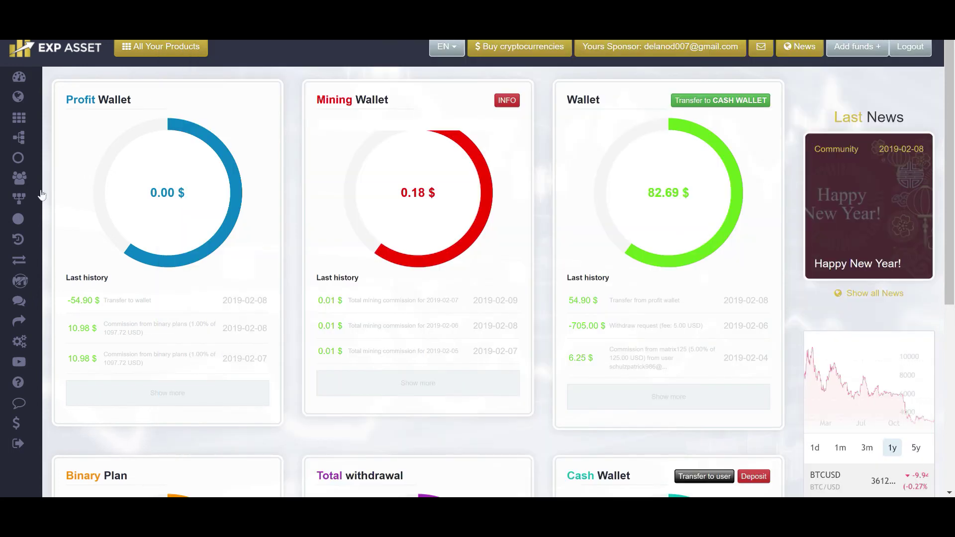
# - Open the EXP Asset Matrix page to view the Purchase Matrix
pyautogui.click(20, 200)
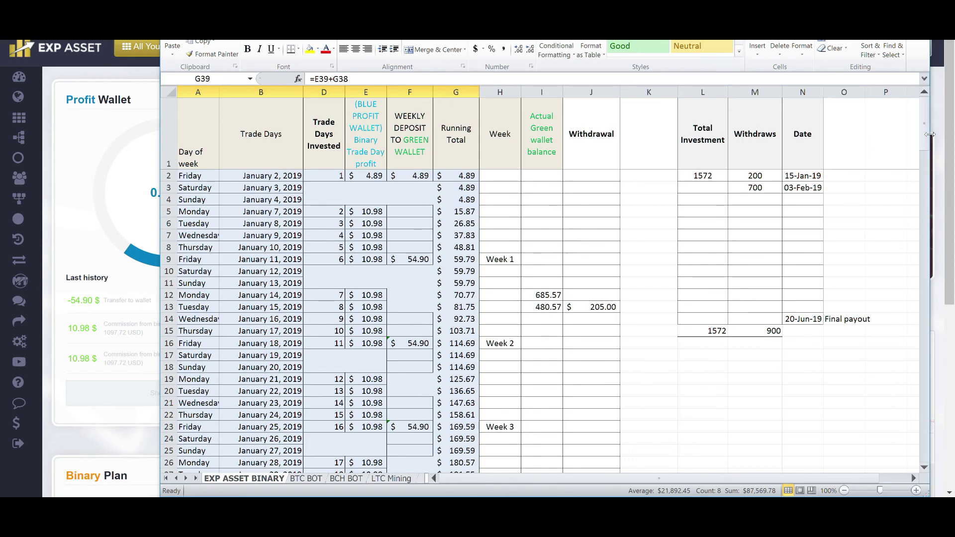
# - Scroll to the projection's end, inspect G169's $1,311.51 total, then return to the dashboard
pyautogui.moveTo(930, 135); pyautogui.dragTo(934, 453)
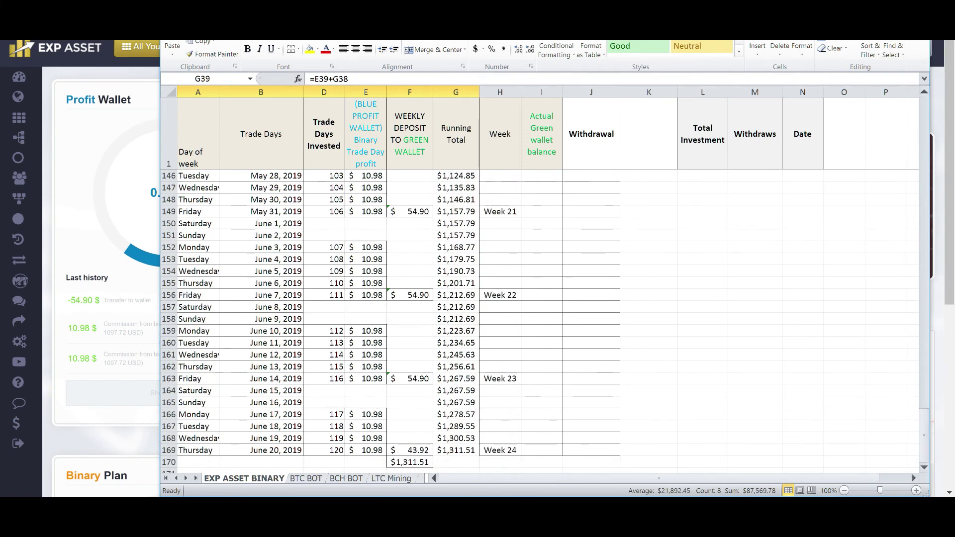
pyautogui.click(466, 451)
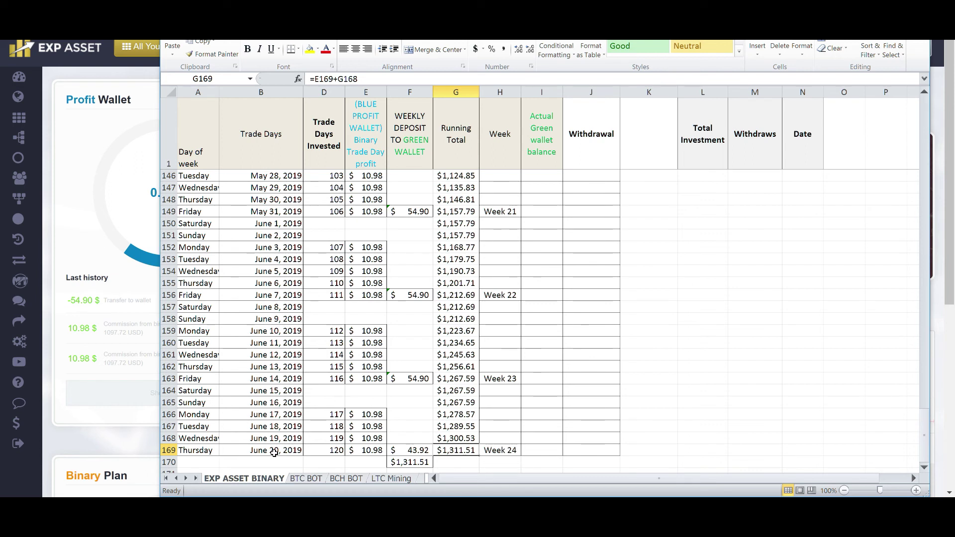
pyautogui.click(130, 118)
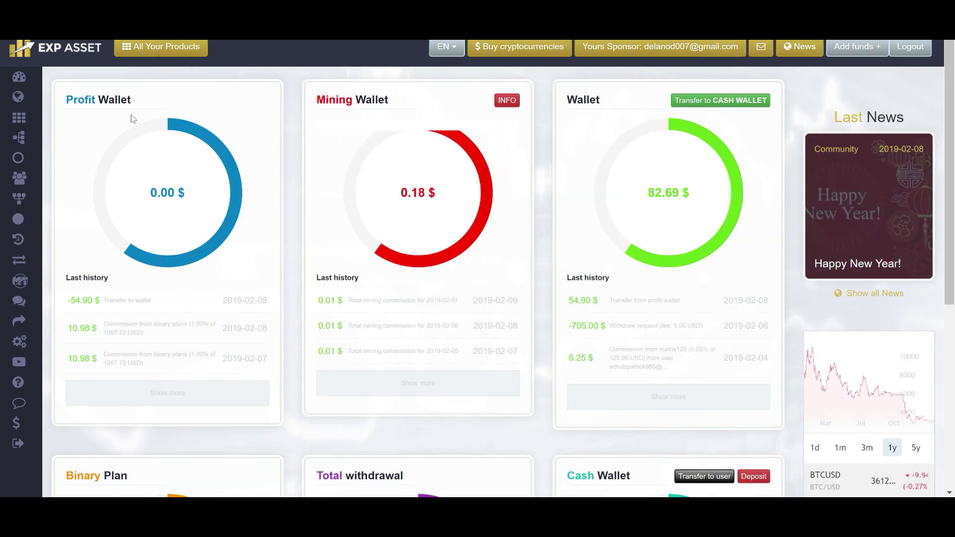